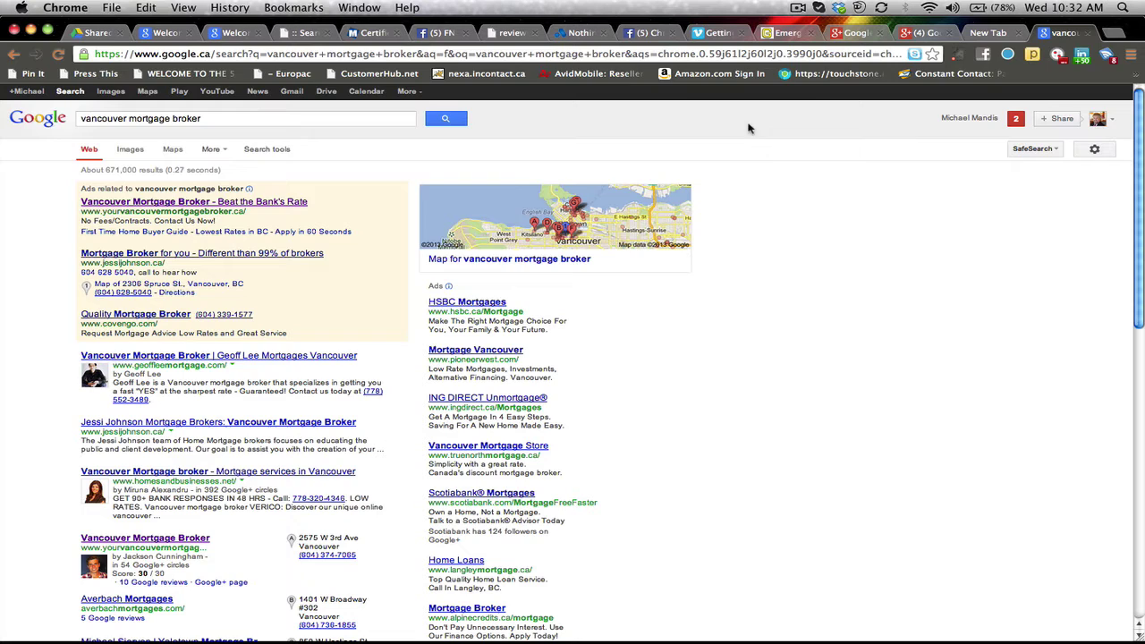
Load places.google.com in the new tab and bring up the Places for Business sign-in page
left_click(989, 33)
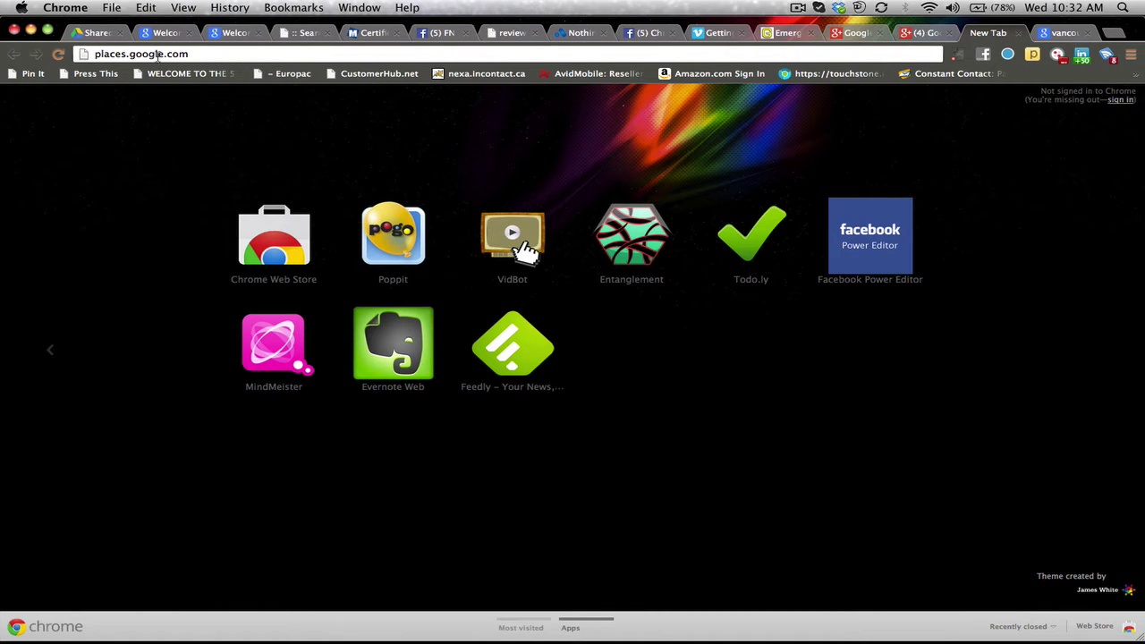
left_click(191, 54)
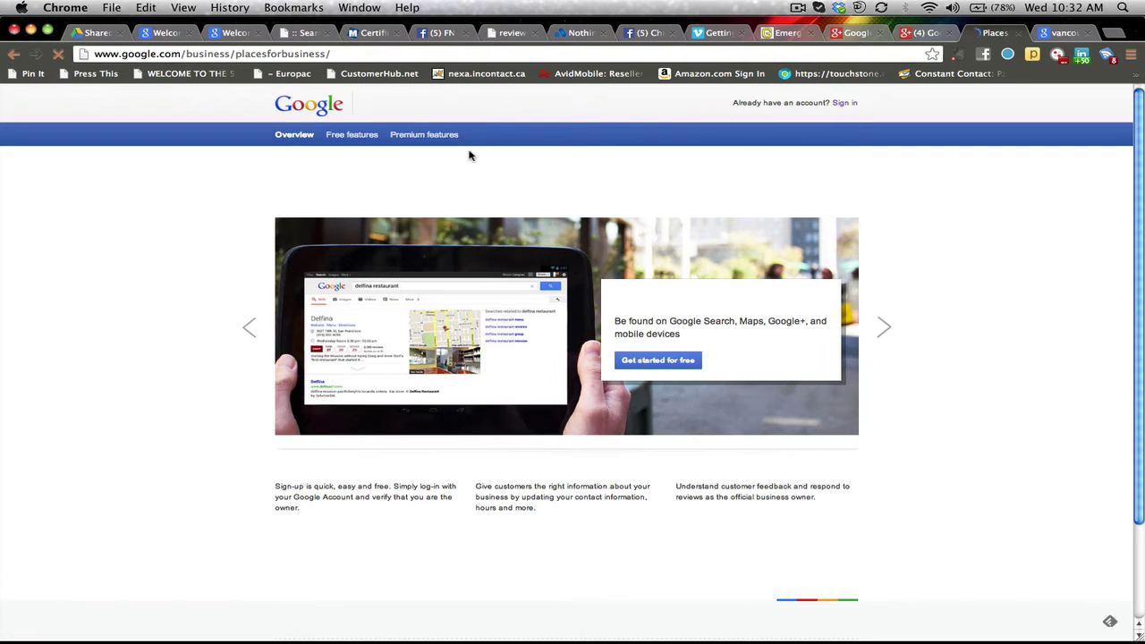
left_click(849, 105)
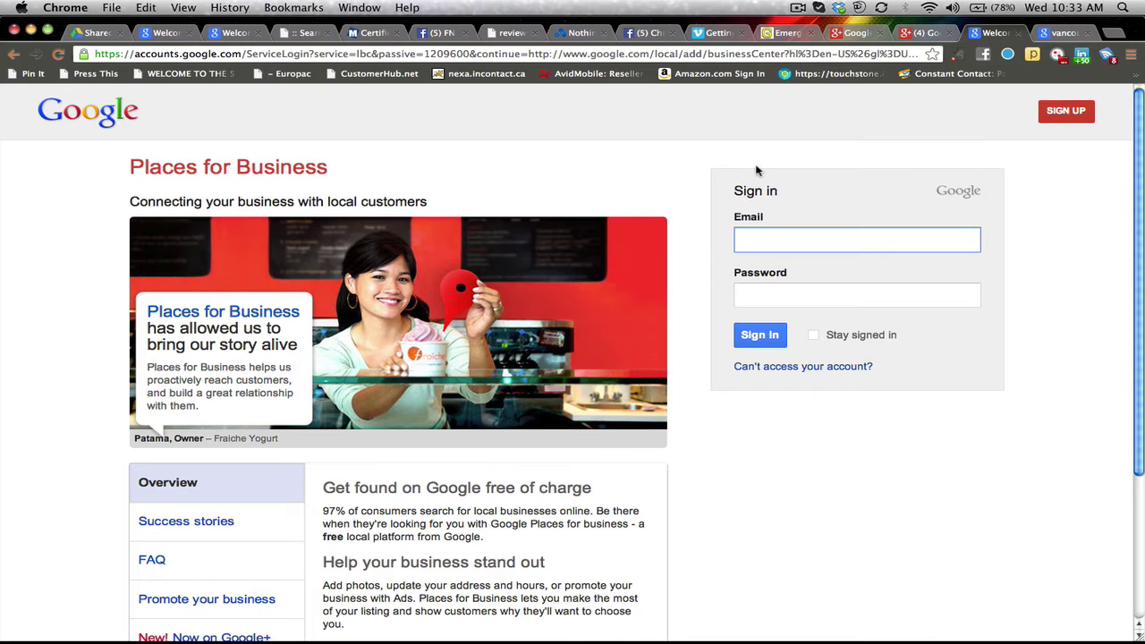
Sign in with the suggested account email and the account password
type("cwj")
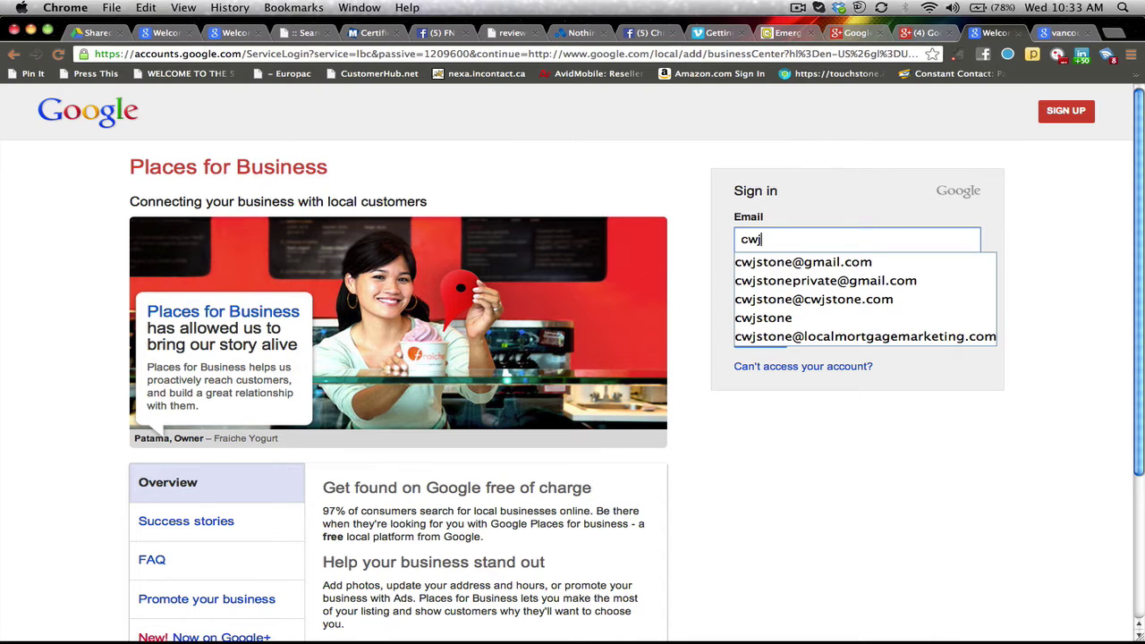
key("Down")
key("Tab")
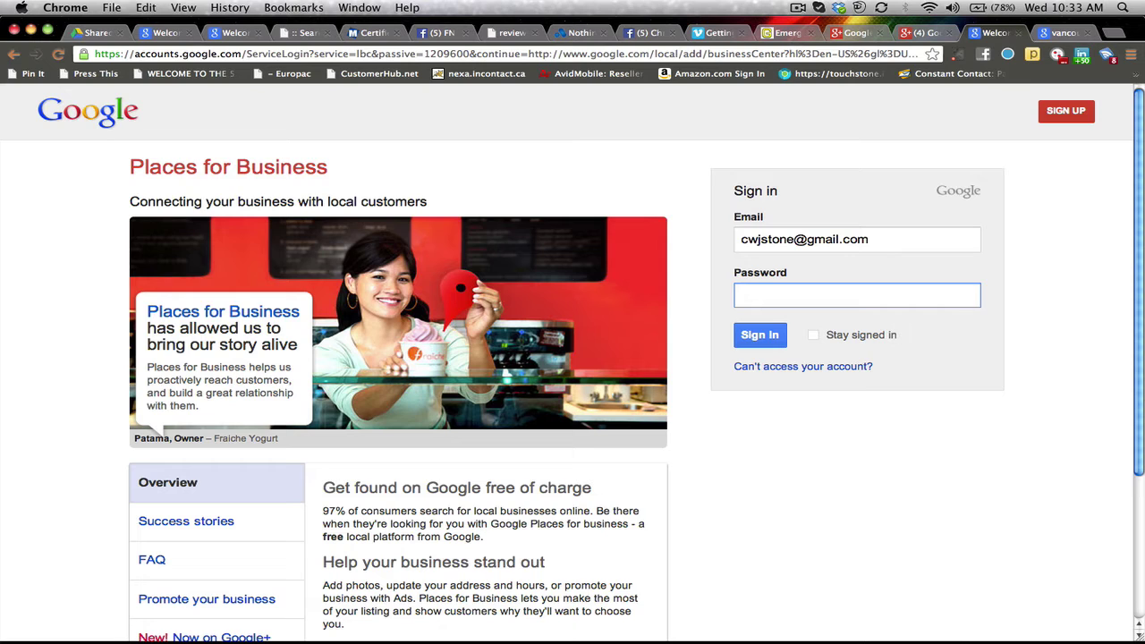
type("******")
type("*******")
key("Return")
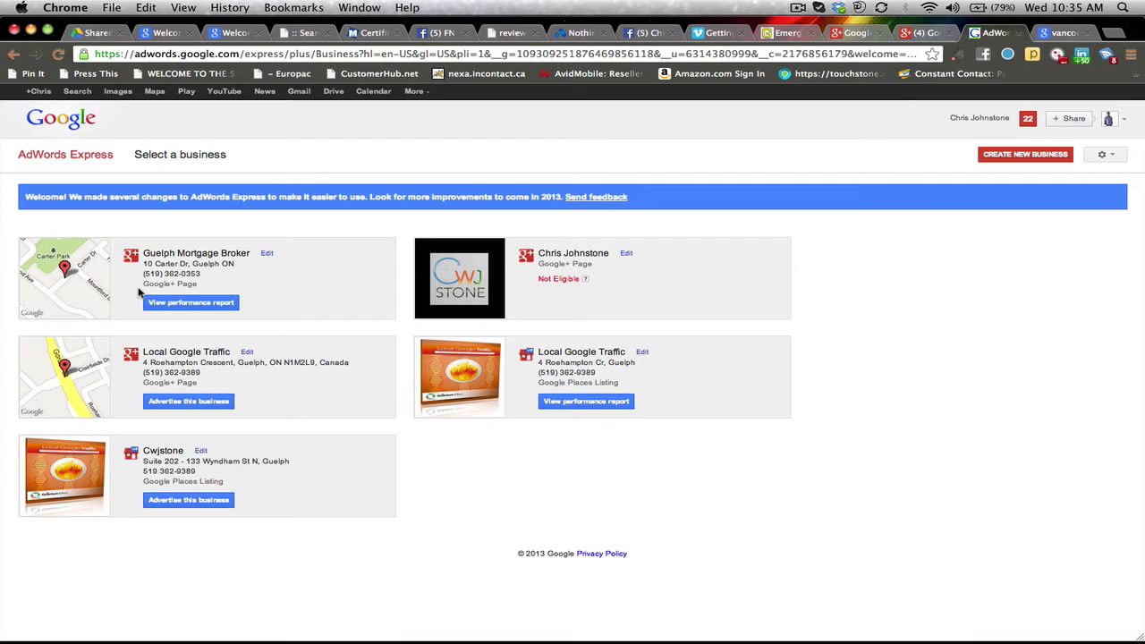
Advertise Local Google Traffic, reaching people within 65 kilometers of Guelph
left_click(183, 403)
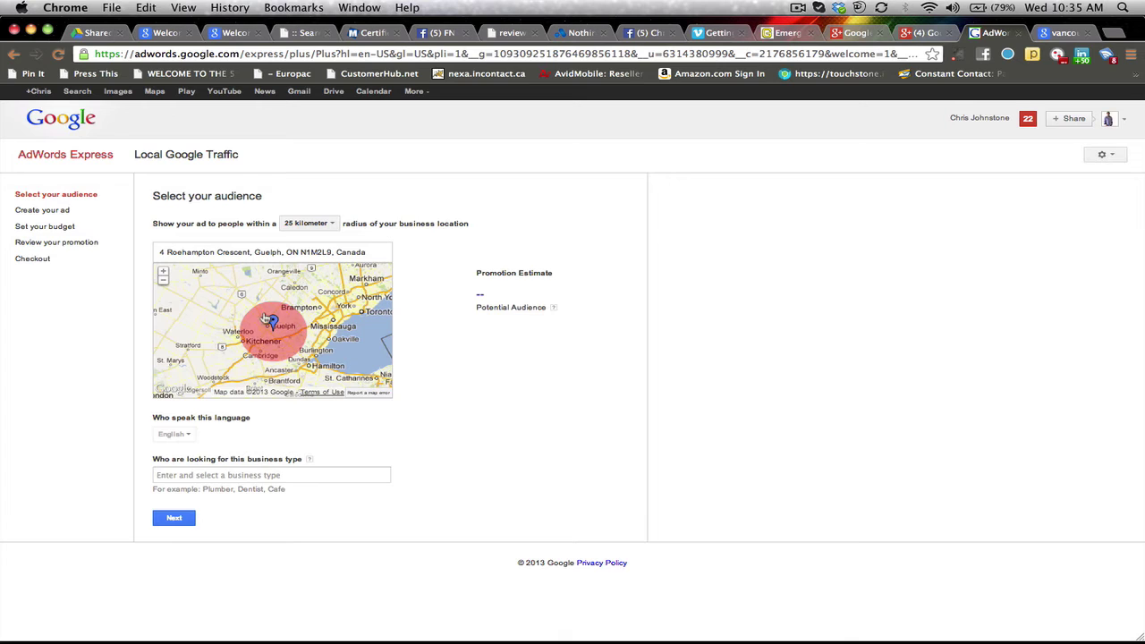
left_click(163, 271)
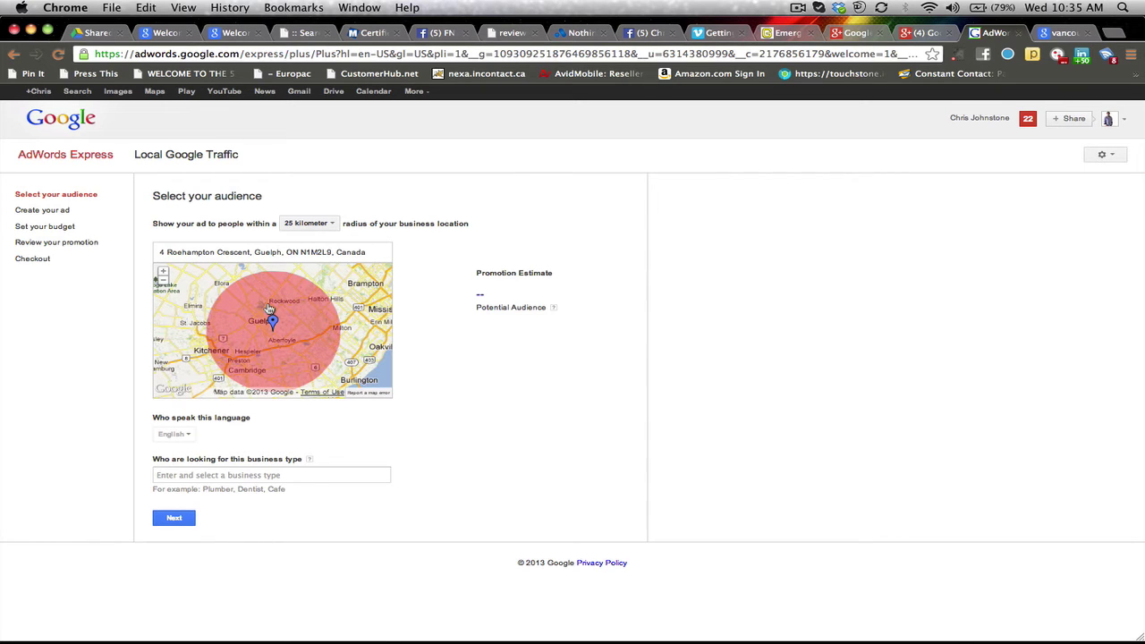
left_click(332, 223)
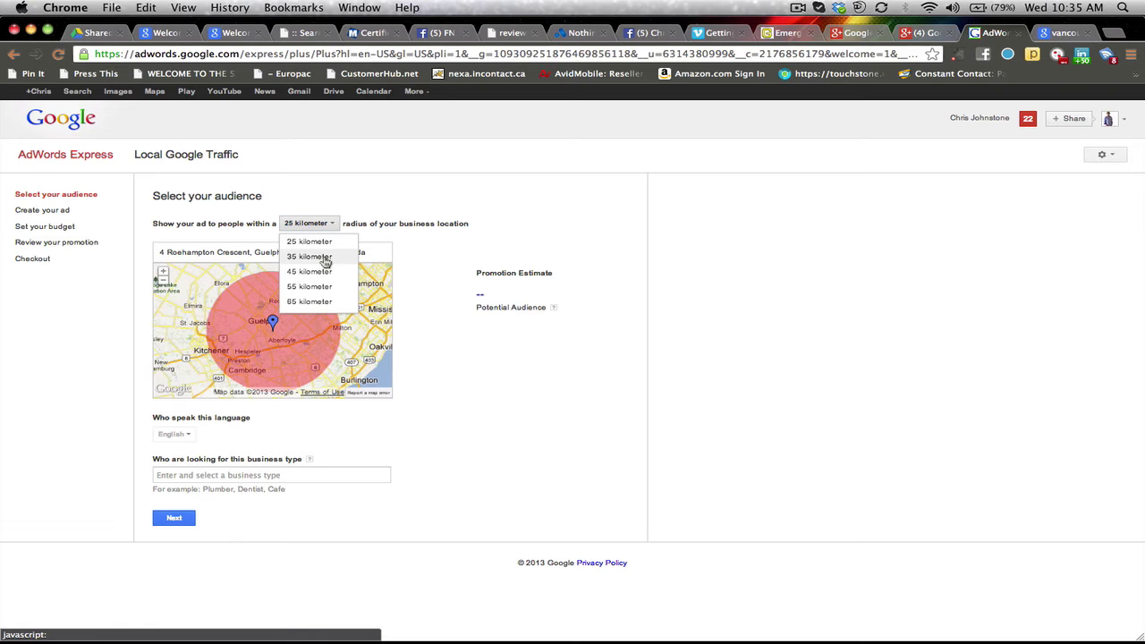
left_click(313, 302)
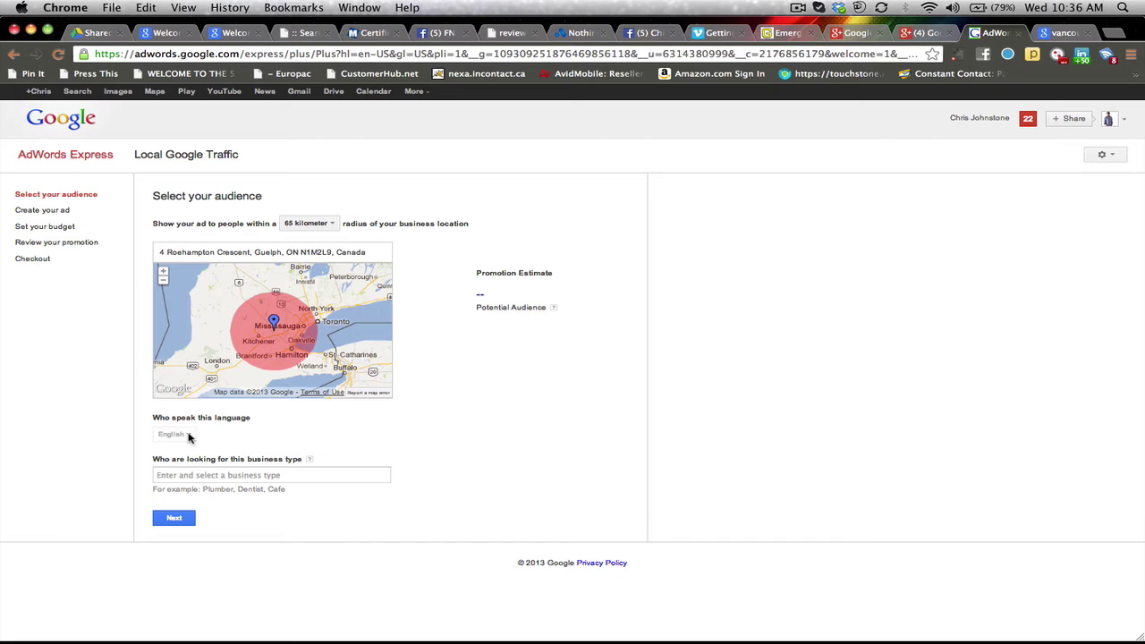
left_click(197, 474)
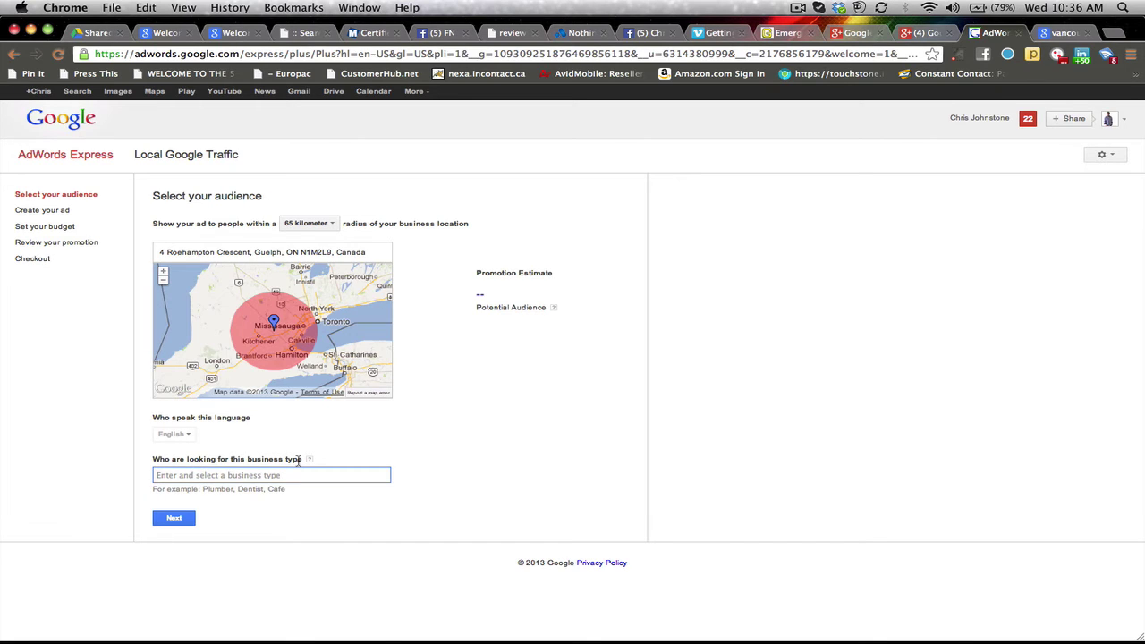
Set the business type to Mortgage Broker via the 'mort' suggestions
type("mort")
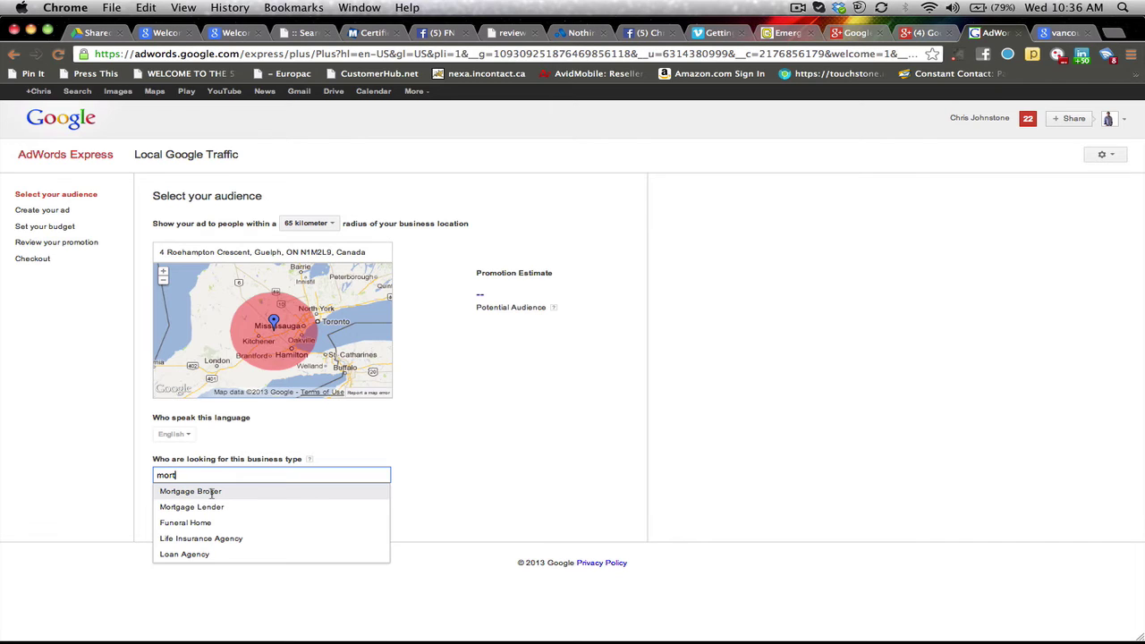
left_click(212, 492)
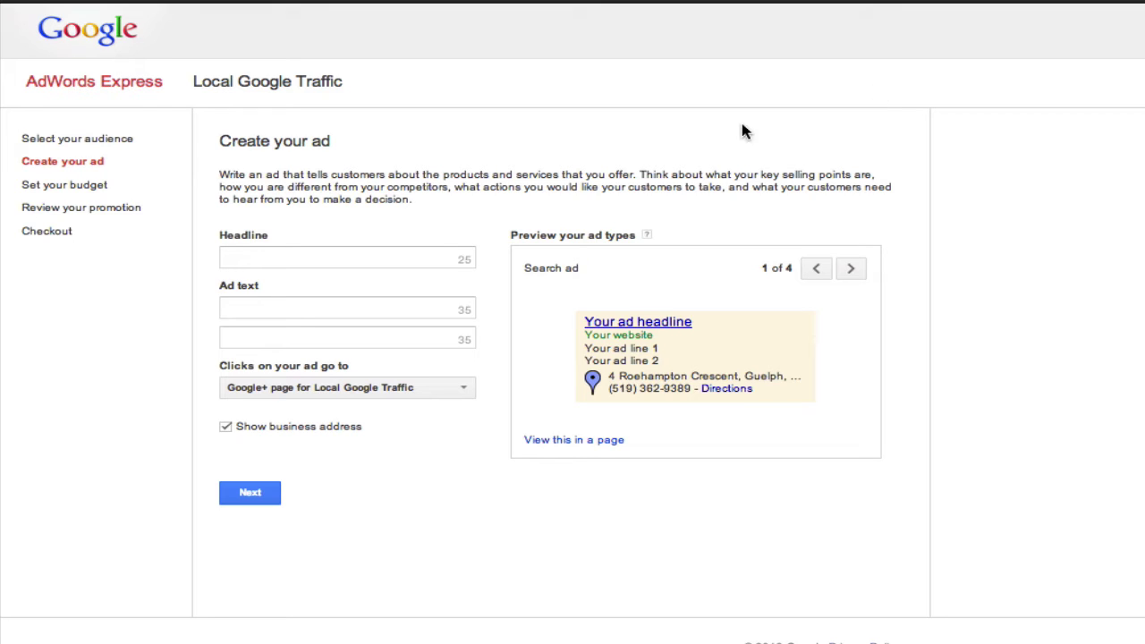
Write the ad headline and both lines of ad text
left_click(309, 258)
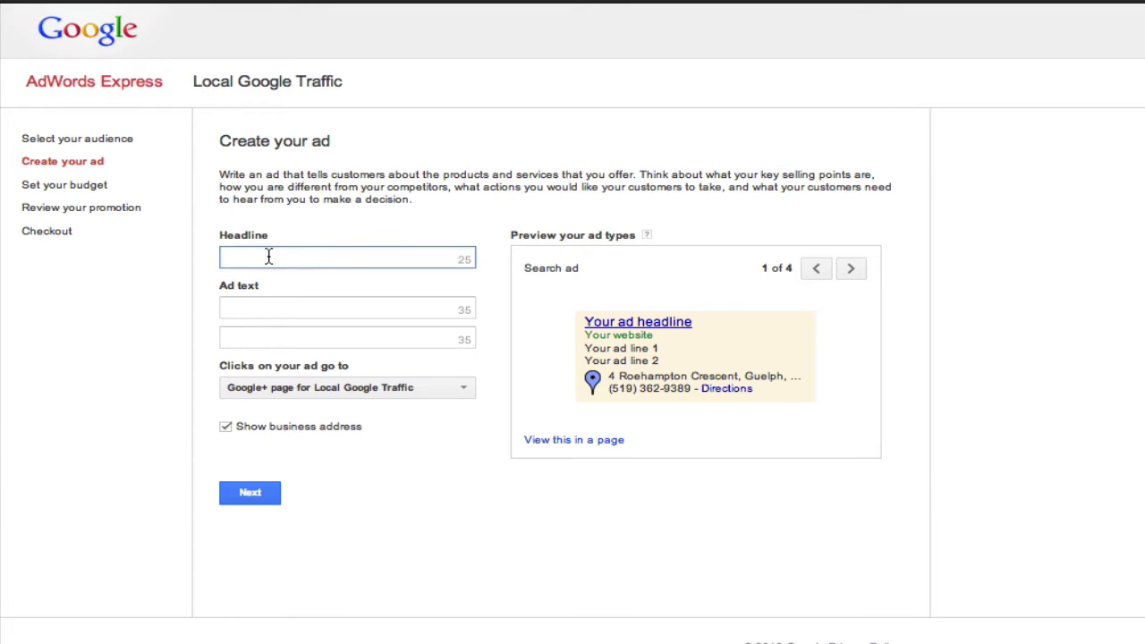
left_click(259, 306)
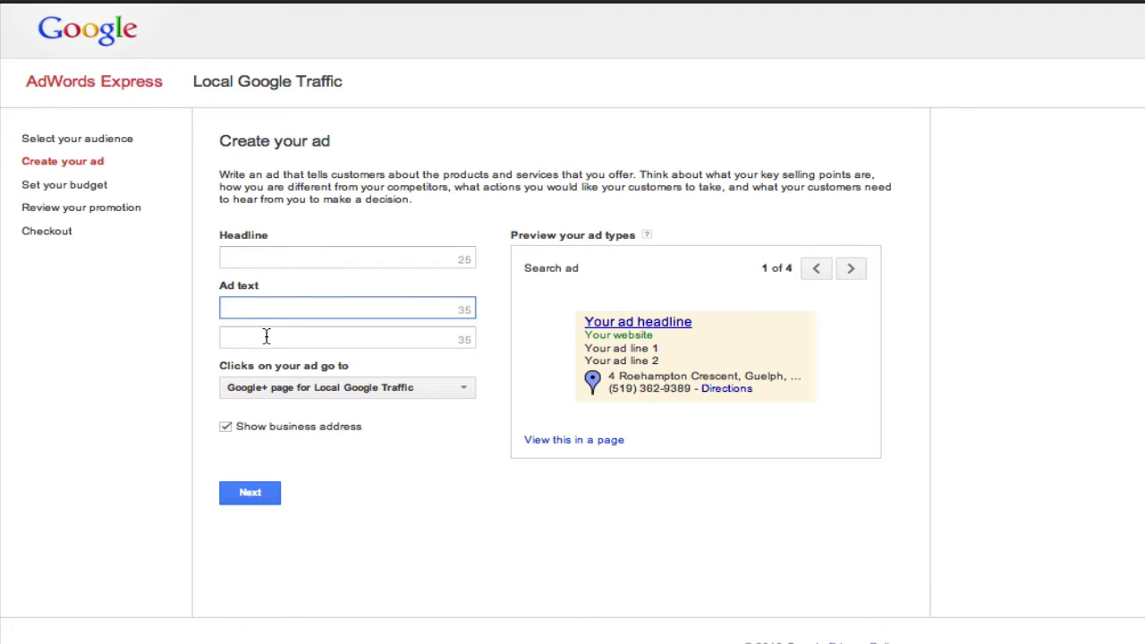
left_click(267, 336)
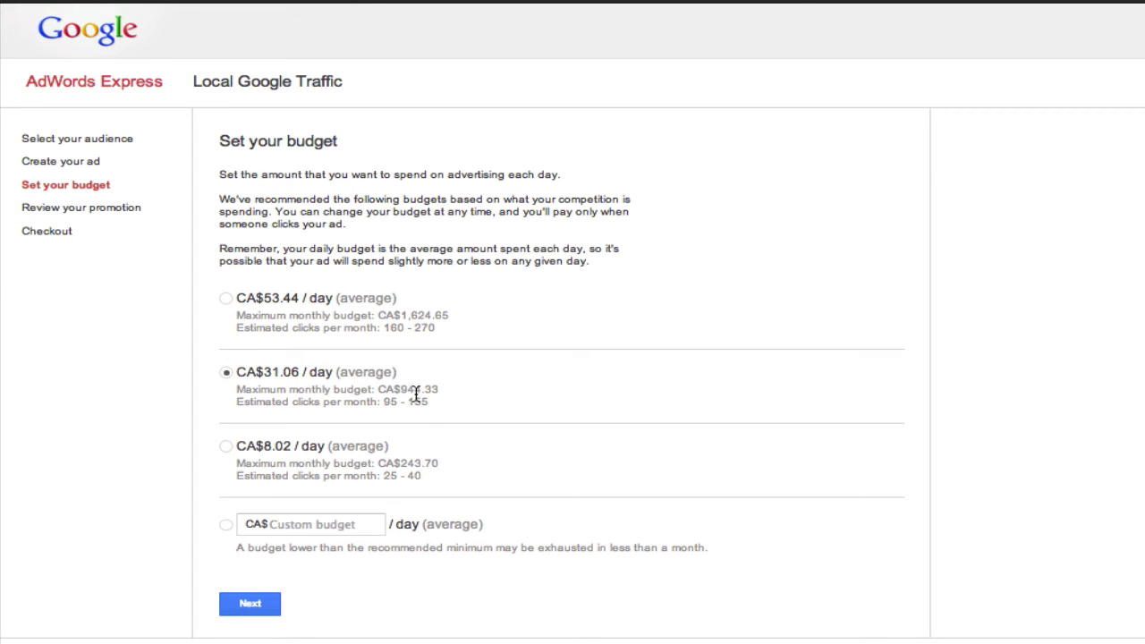
left_click(226, 447)
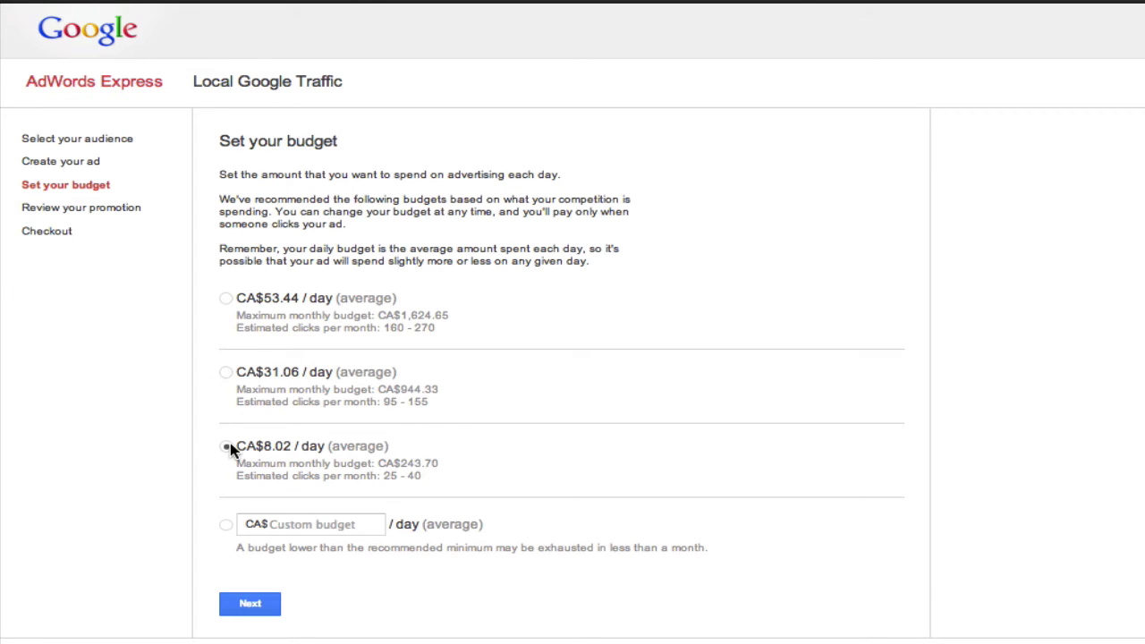
left_click(226, 300)
left_click_drag(439, 328, 383, 329)
left_click_drag(430, 402, 381, 402)
left_click(225, 526)
left_click(226, 372)
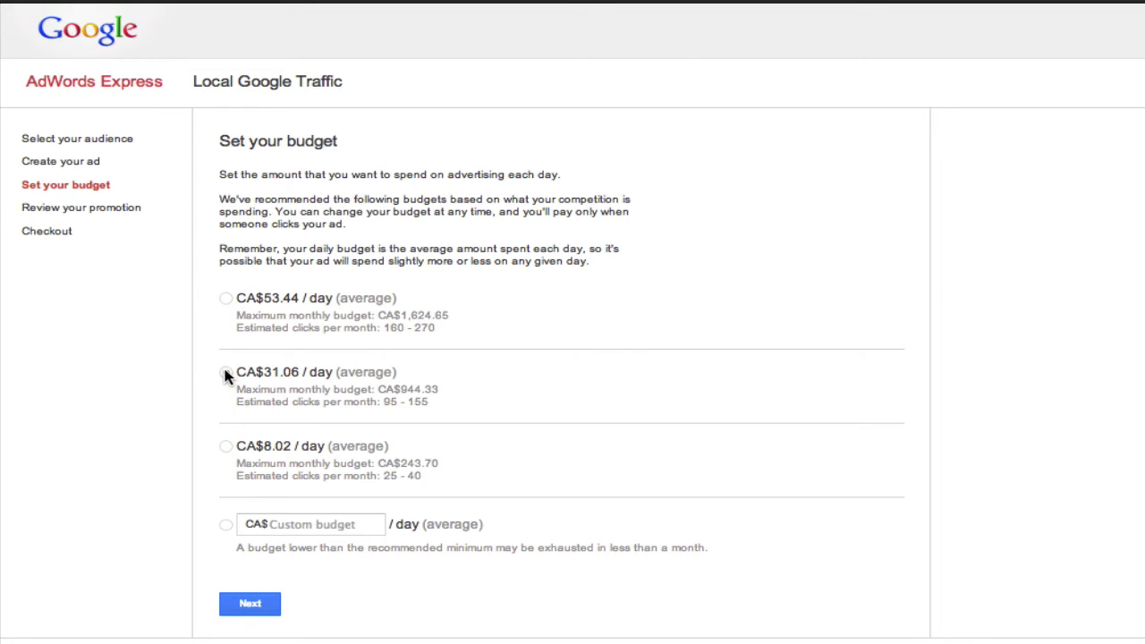
Keep the CA$31.06 daily budget and preview the mobile search, Google Maps and Display Network ads
left_click(255, 608)
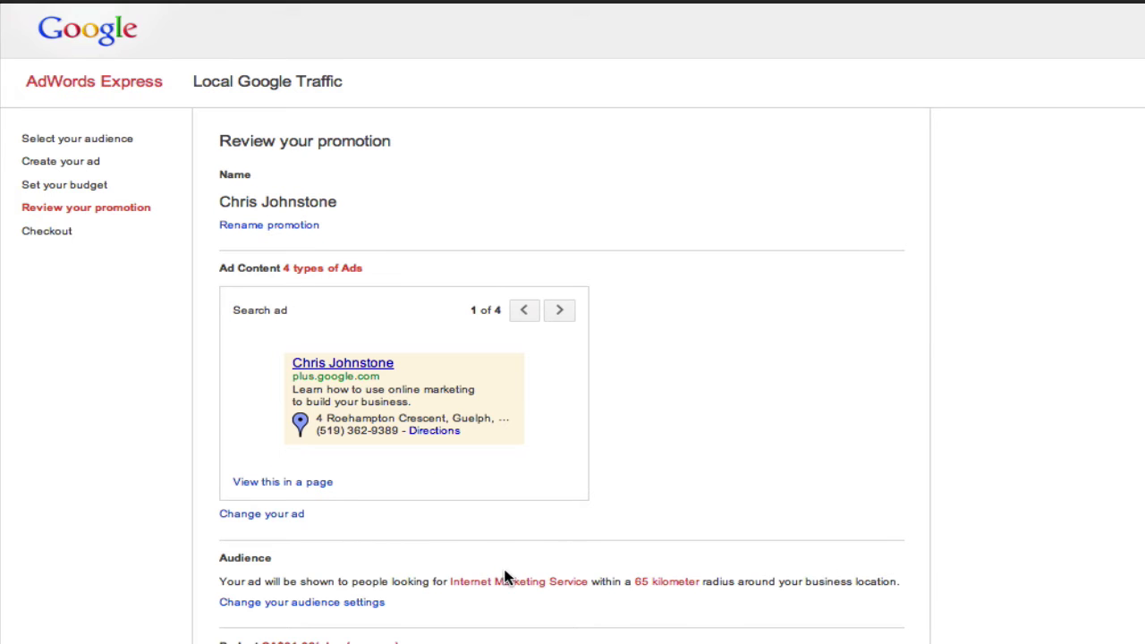
scroll(715, 498, "down", 2)
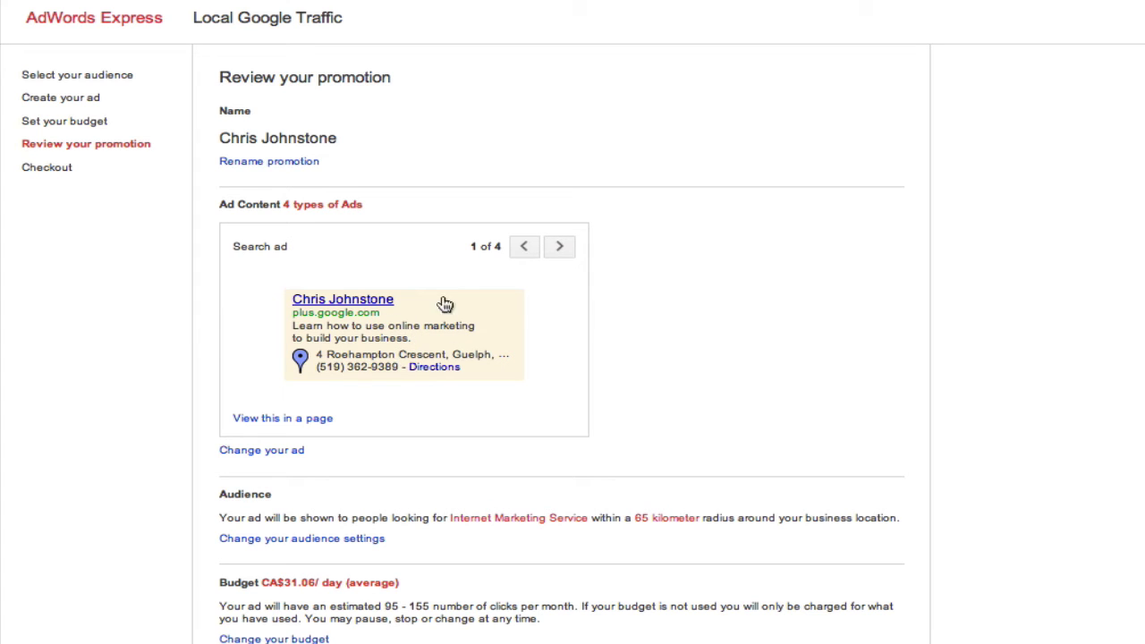
left_click(558, 250)
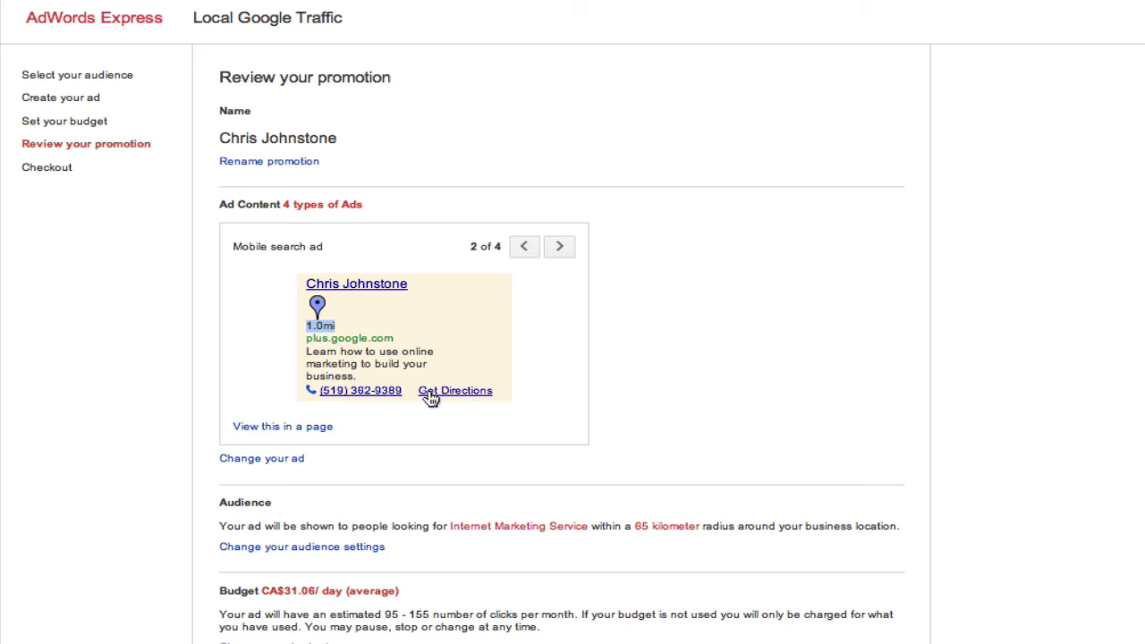
left_click(559, 247)
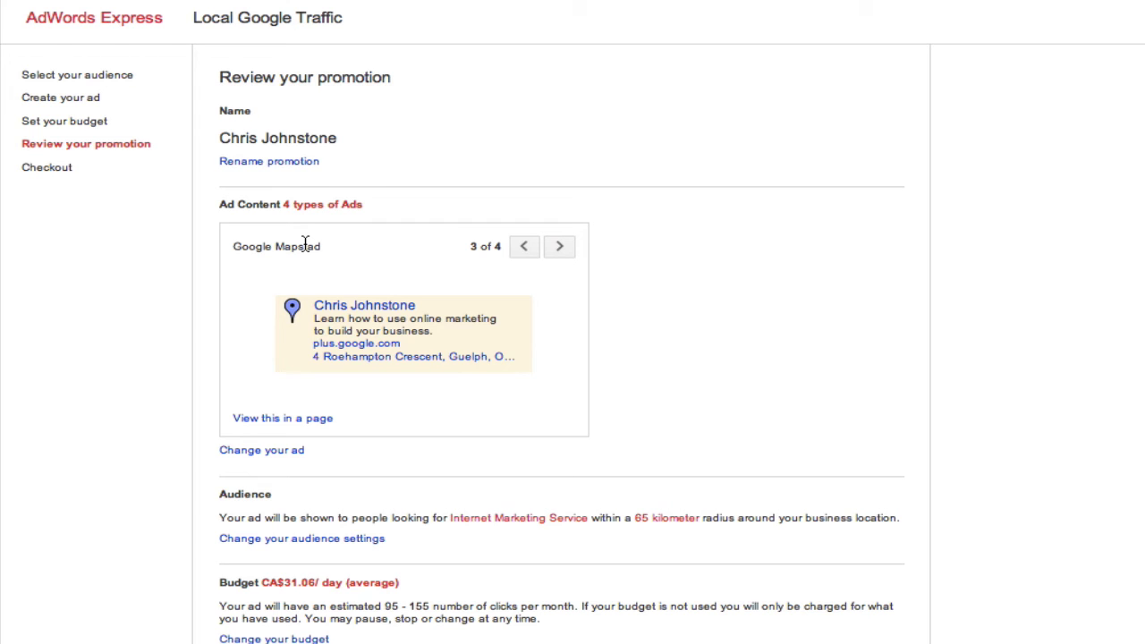
left_click(561, 253)
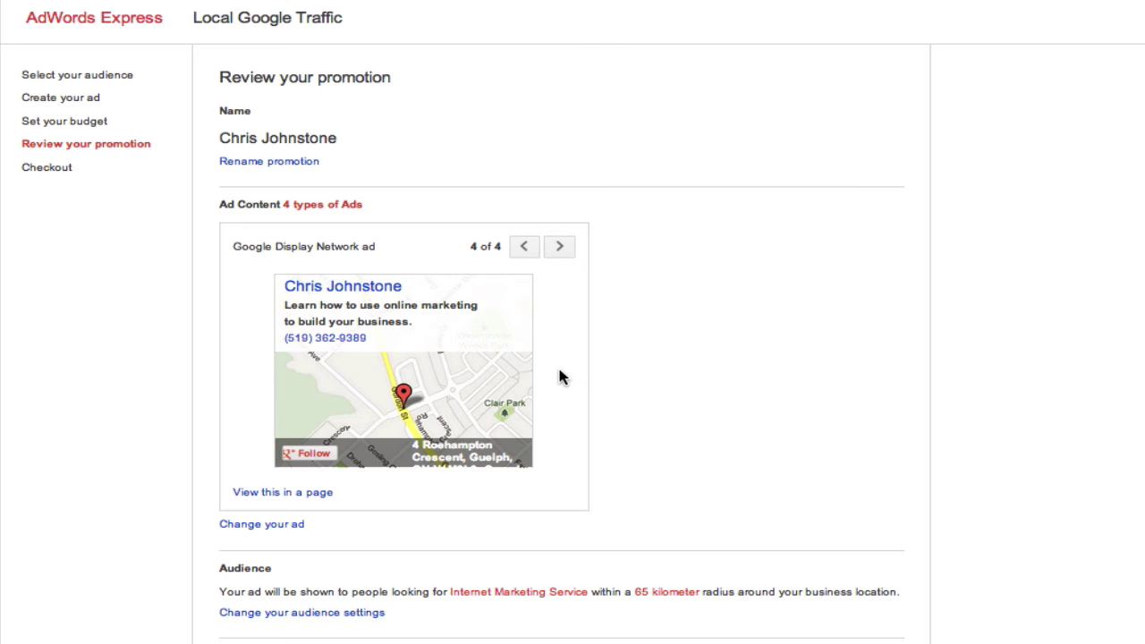
Scroll down the review to confirm the CA$31.06 daily budget and 95–155 monthly clicks
scroll(559, 377, "down", 2)
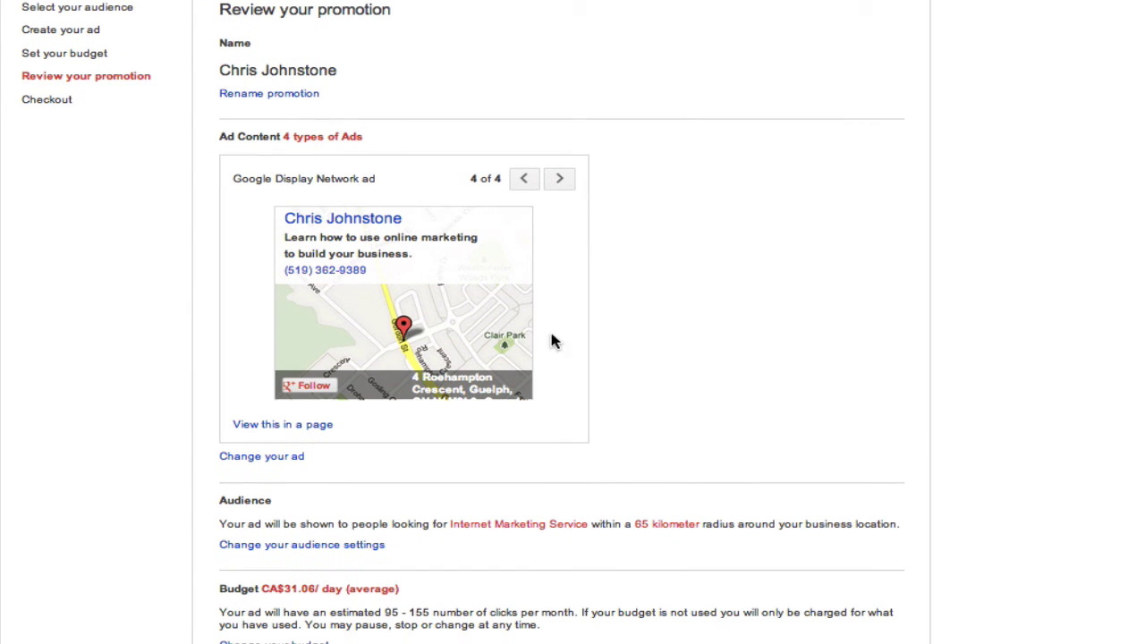